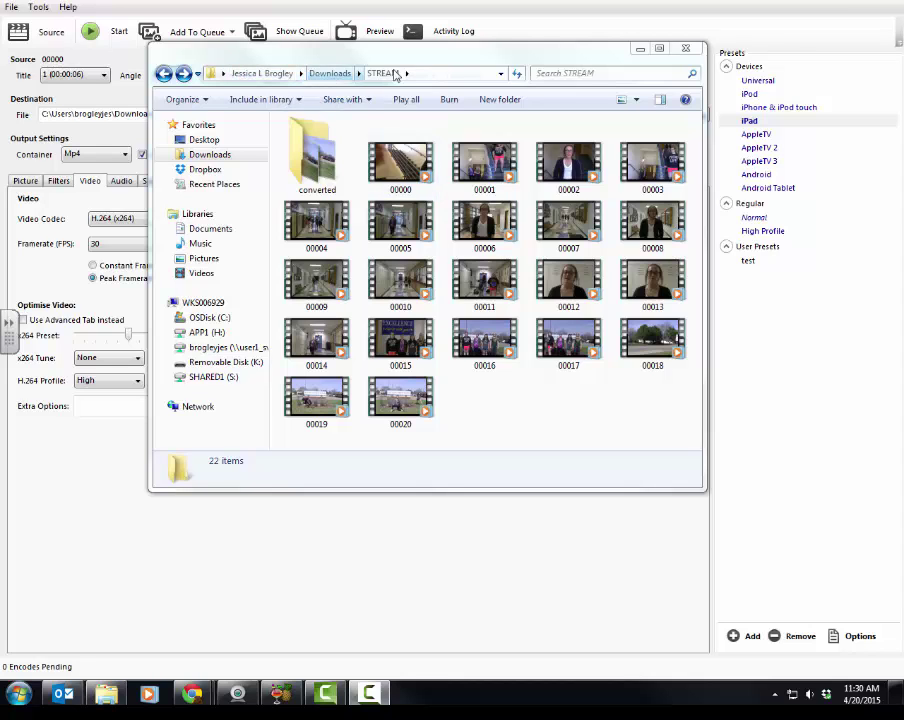
Close the STREAM folder window, launch HandBrake and maximize its window
left_click(685, 48)
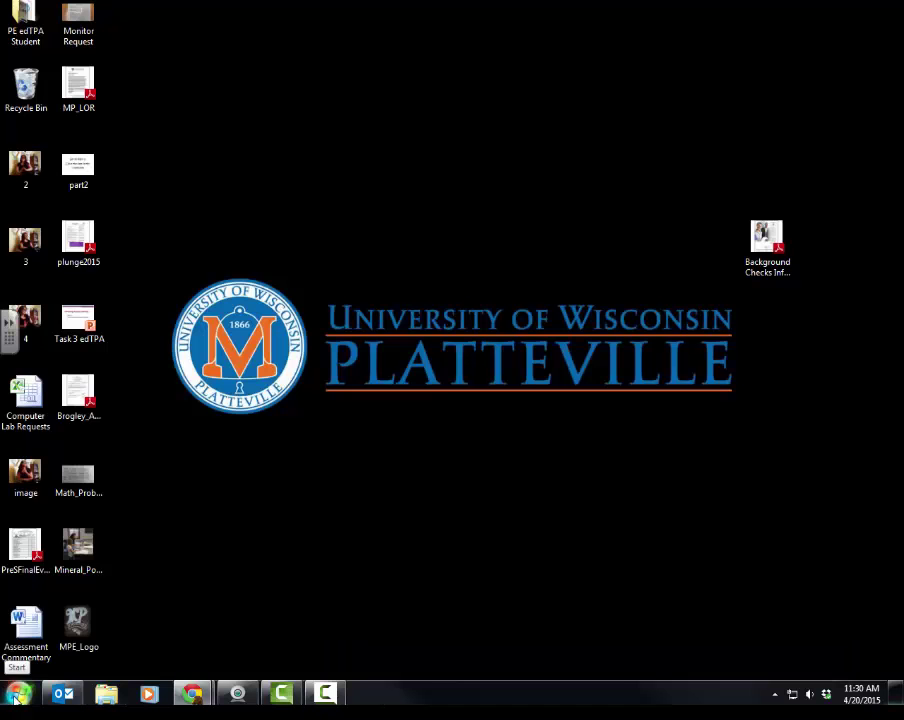
left_click(16, 697)
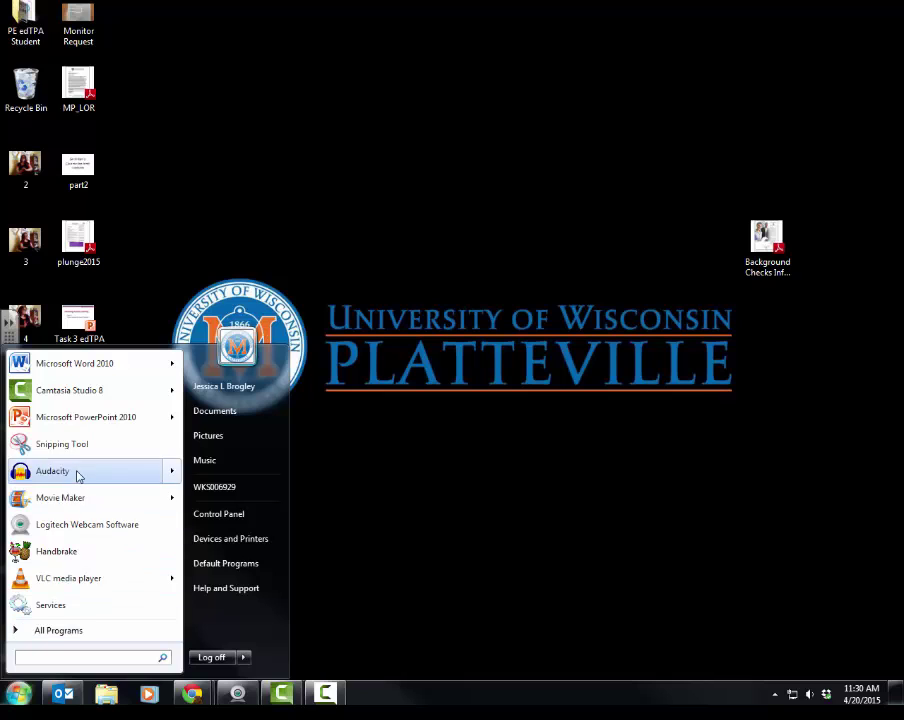
left_click(66, 551)
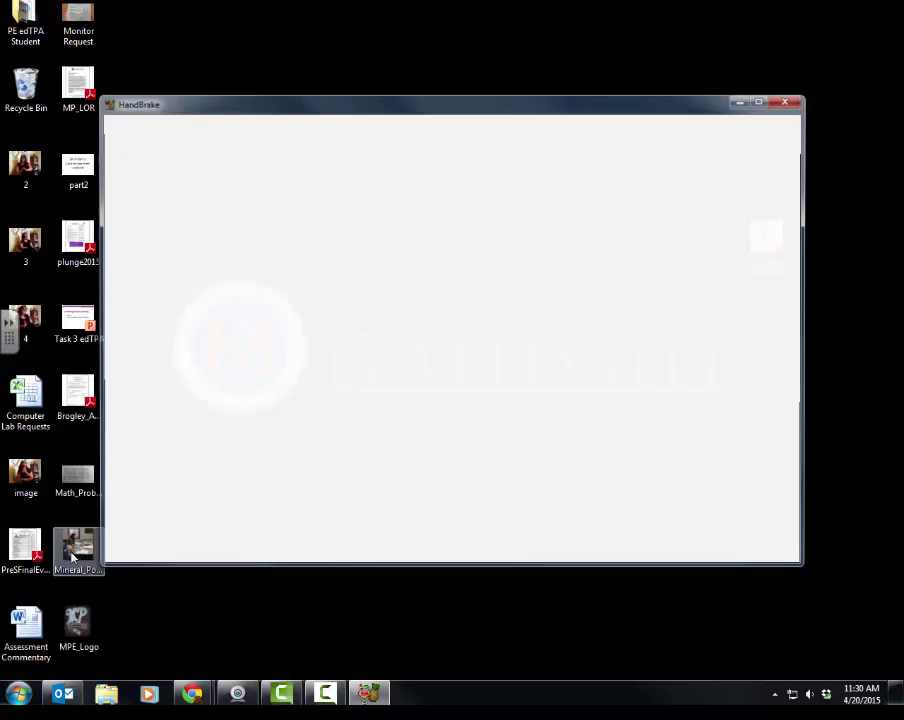
double_click(756, 97)
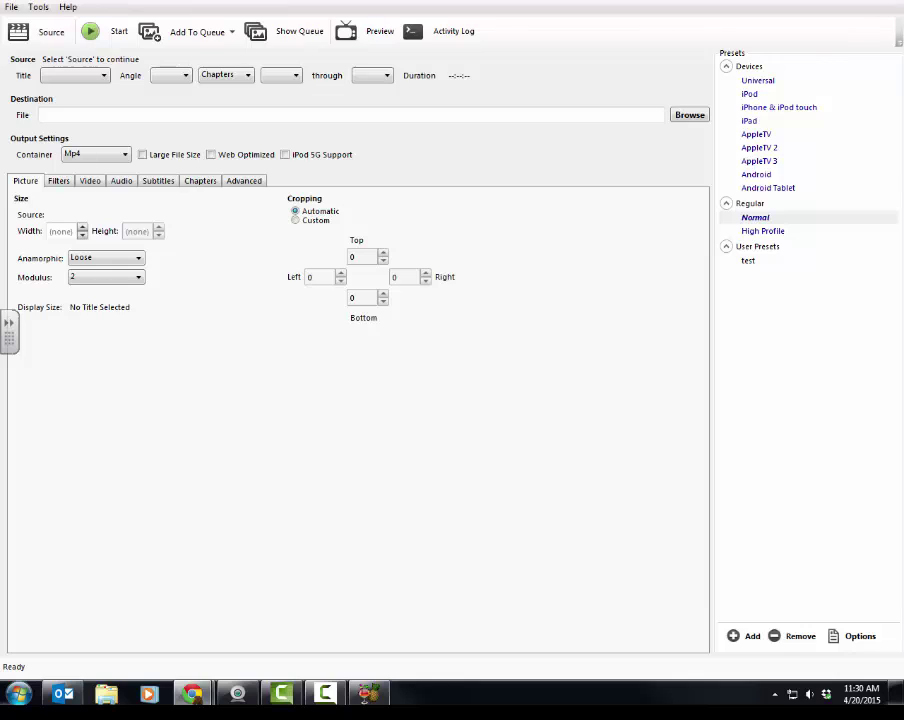
Load the STREAM folder from Downloads as the video source so that all its clips are scanned
left_click(46, 38)
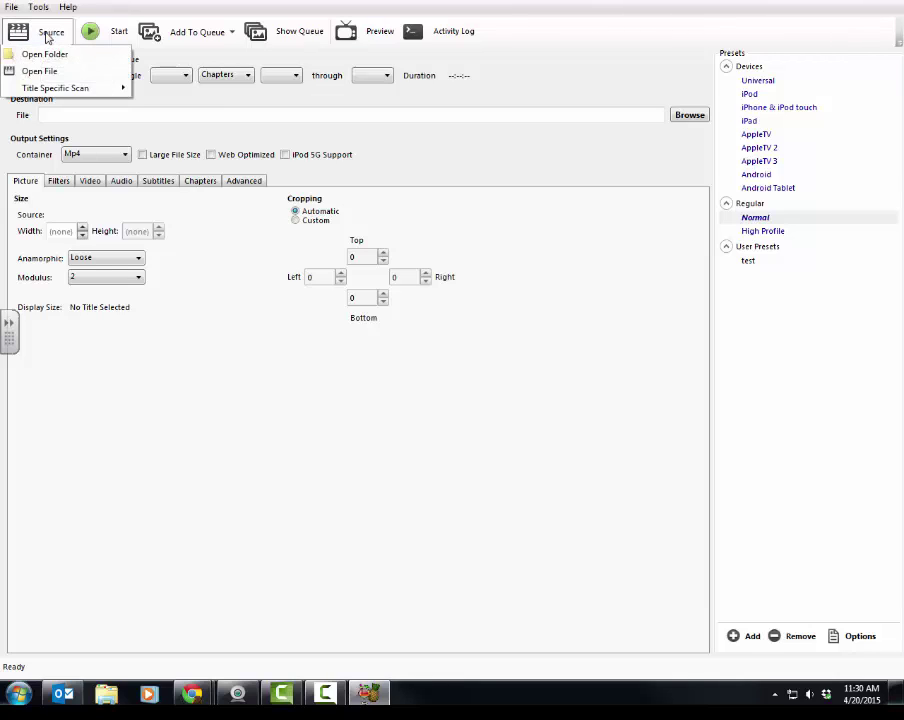
left_click(50, 57)
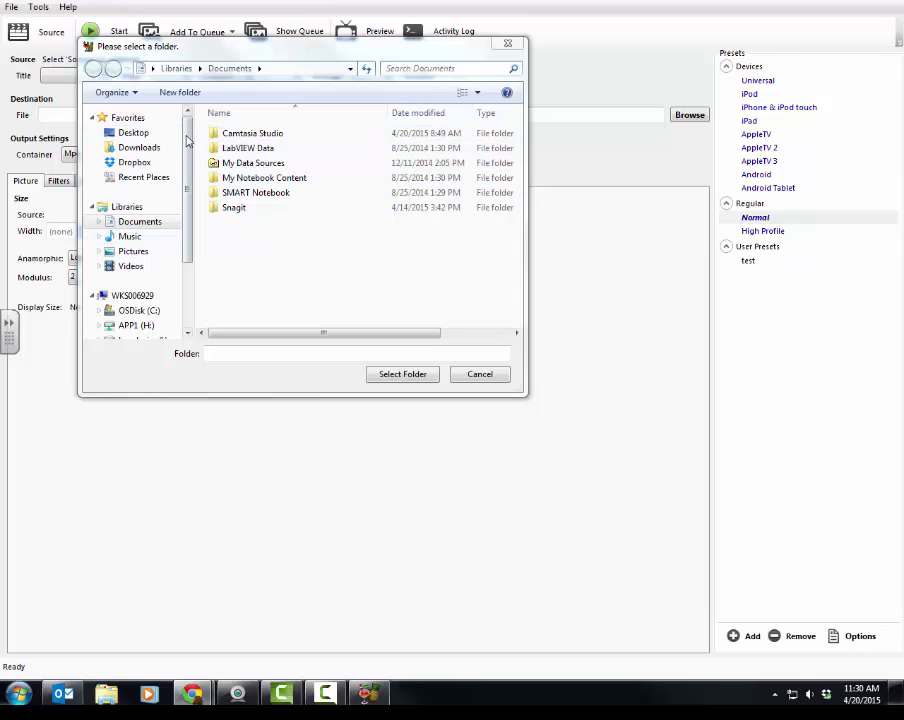
left_click(152, 149)
left_click(255, 153)
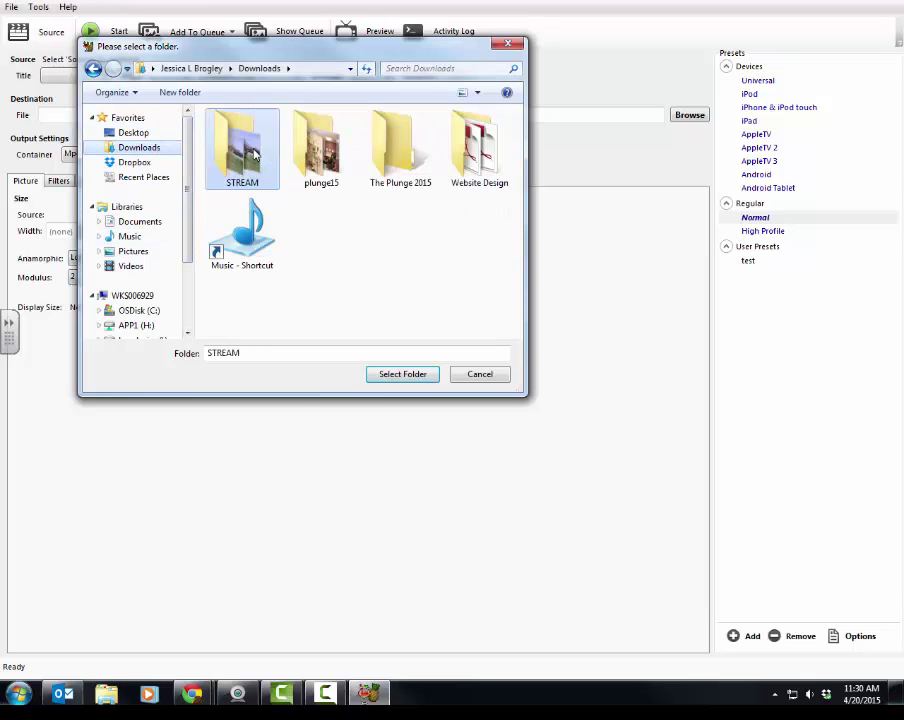
double_click(255, 153)
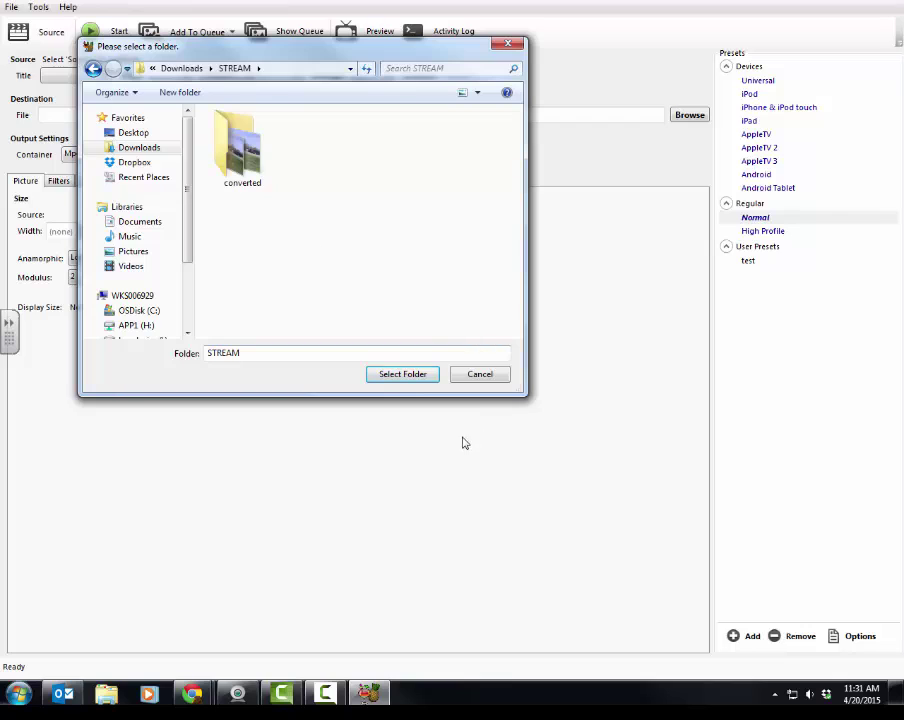
left_click(403, 374)
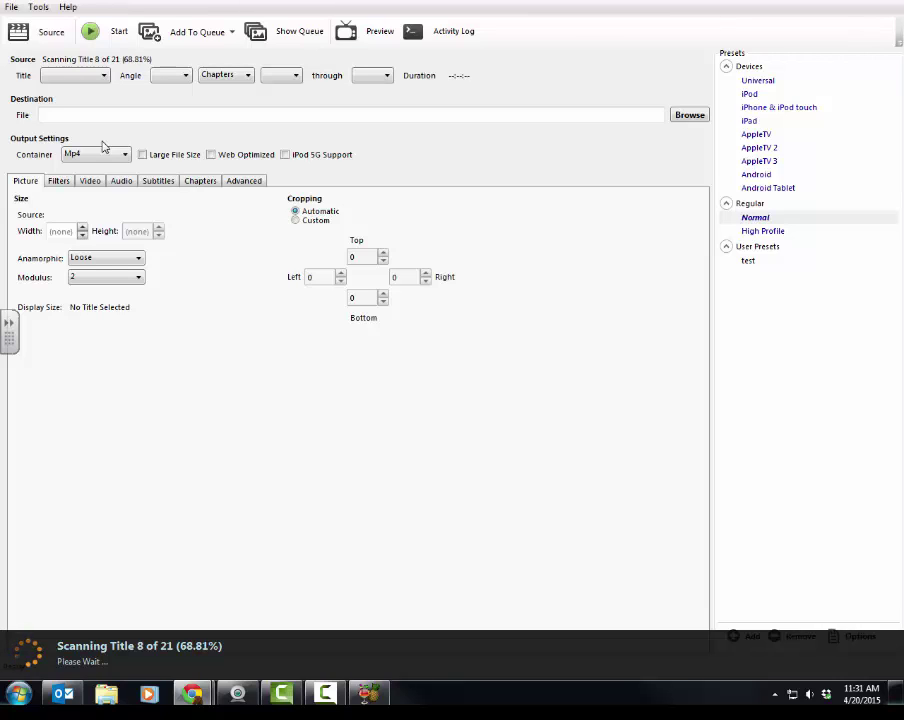
Browse for the output destination and create a folder named "Second Attempt" inside STREAM
left_click(687, 119)
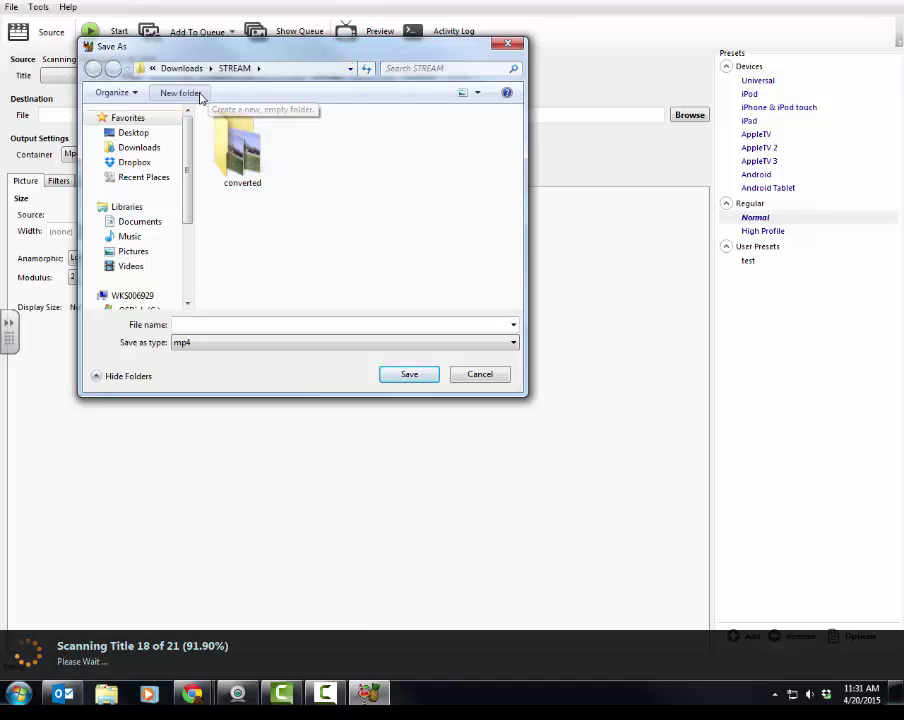
left_click(200, 94)
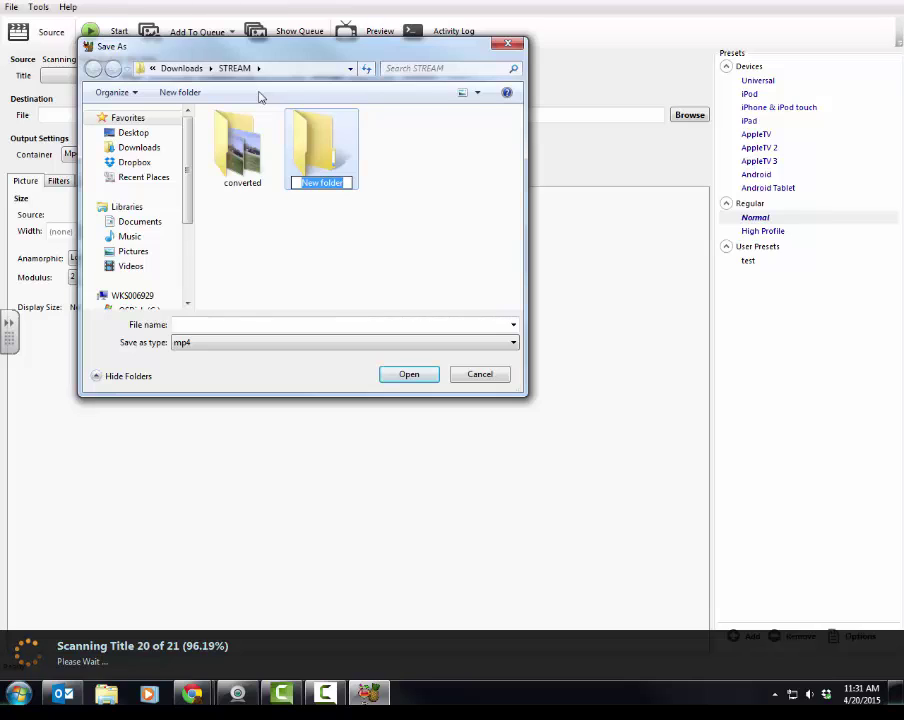
type("Sec")
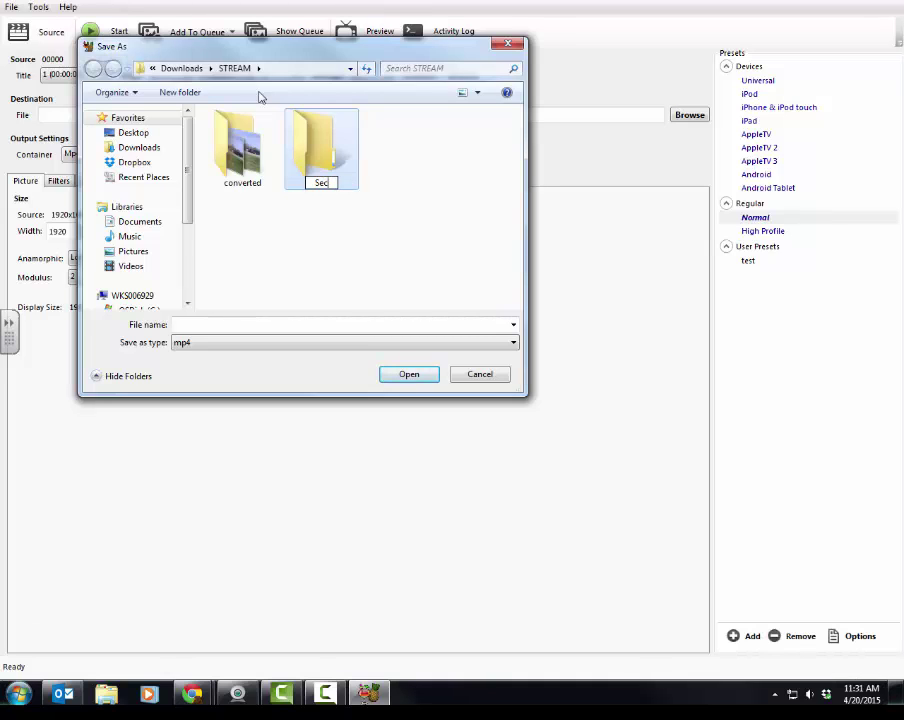
type("ond Attempt")
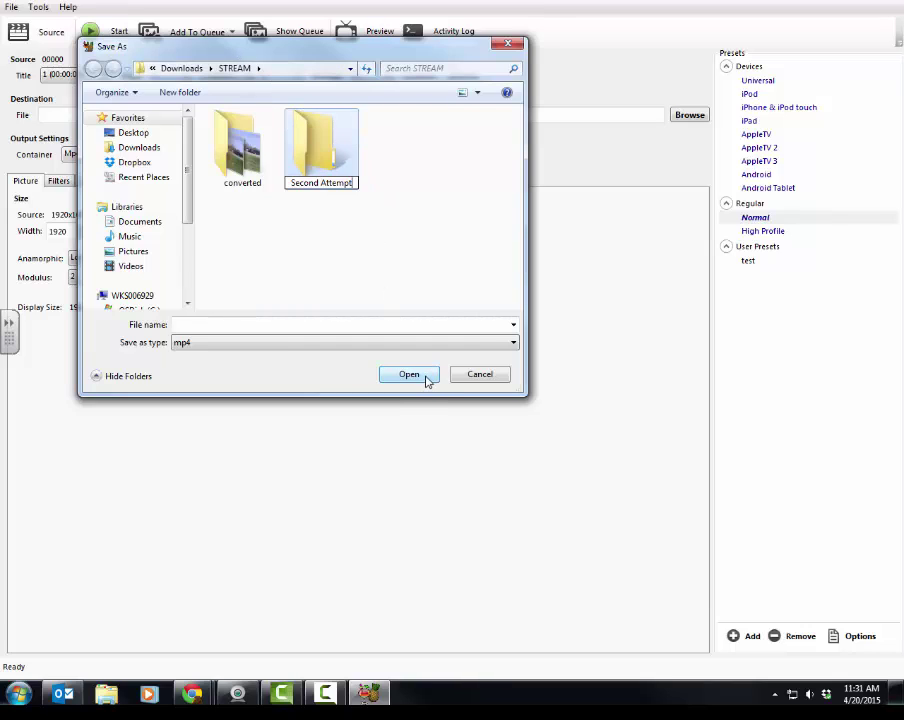
key("Return")
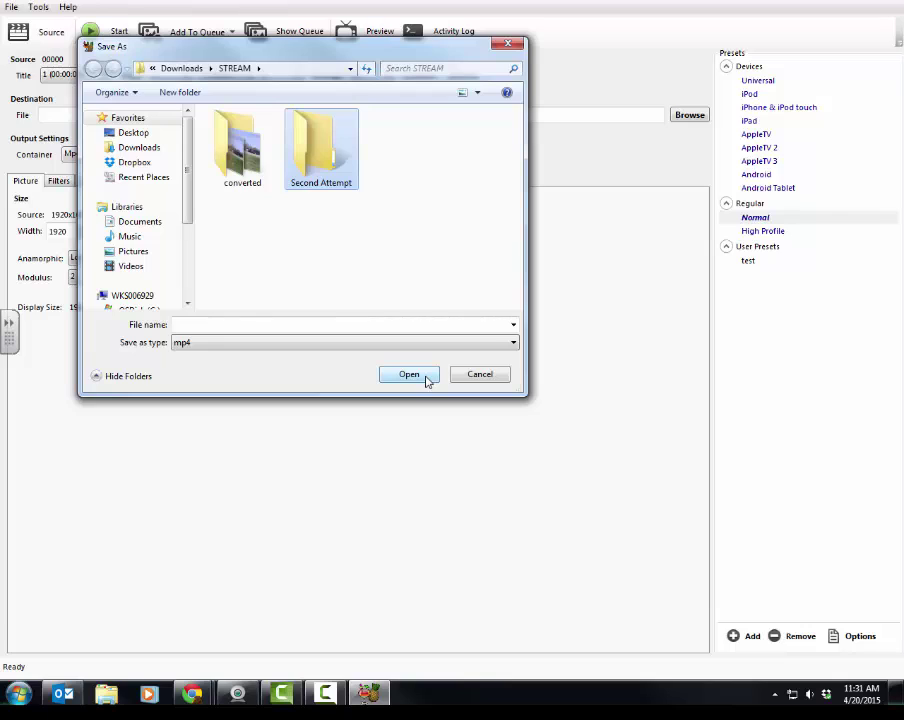
Set the destination to an mp4 file named "Second Attempt" inside the Second Attempt folder
left_click(267, 324)
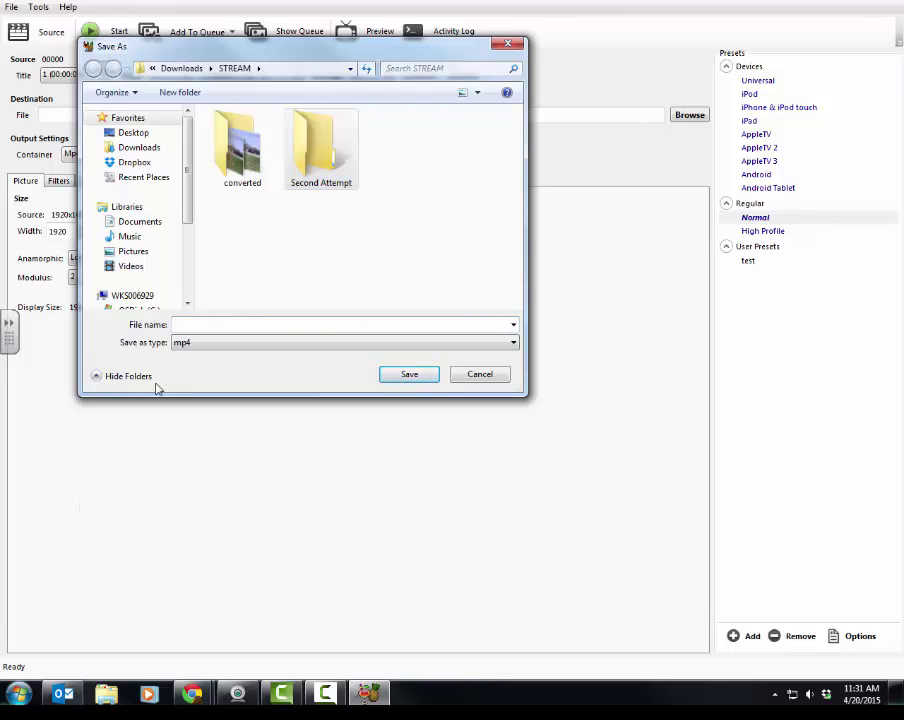
type("Seon")
key("BackSpace")
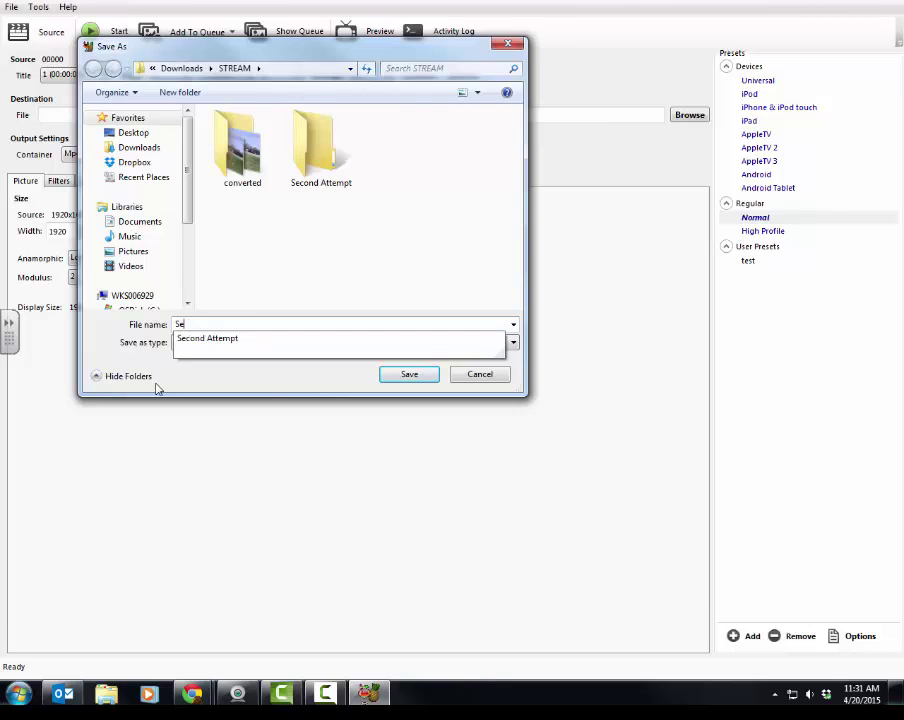
key("Down")
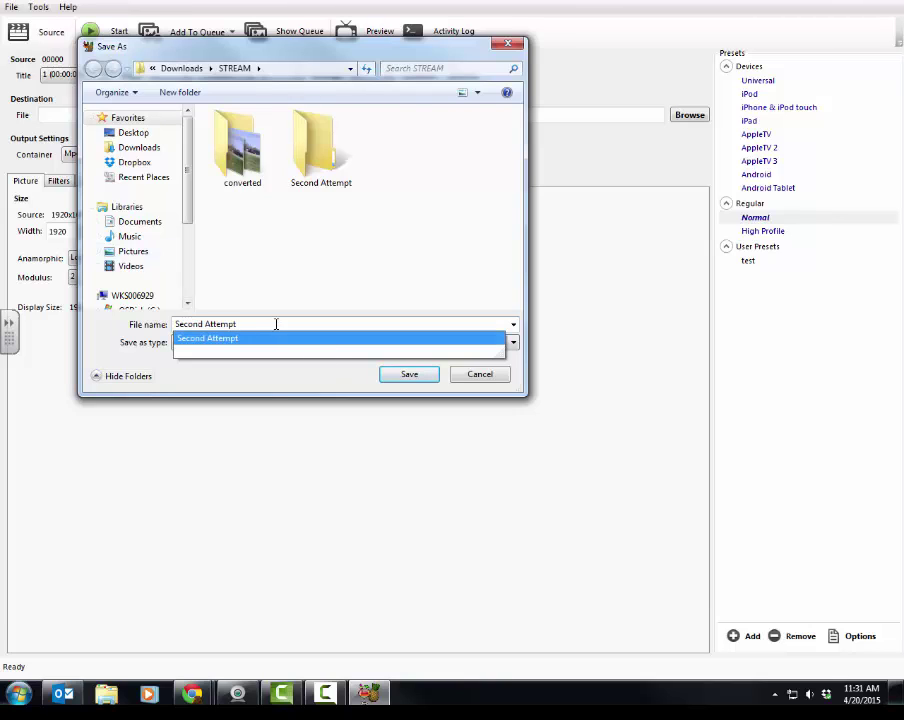
left_click(320, 145)
double_click(320, 145)
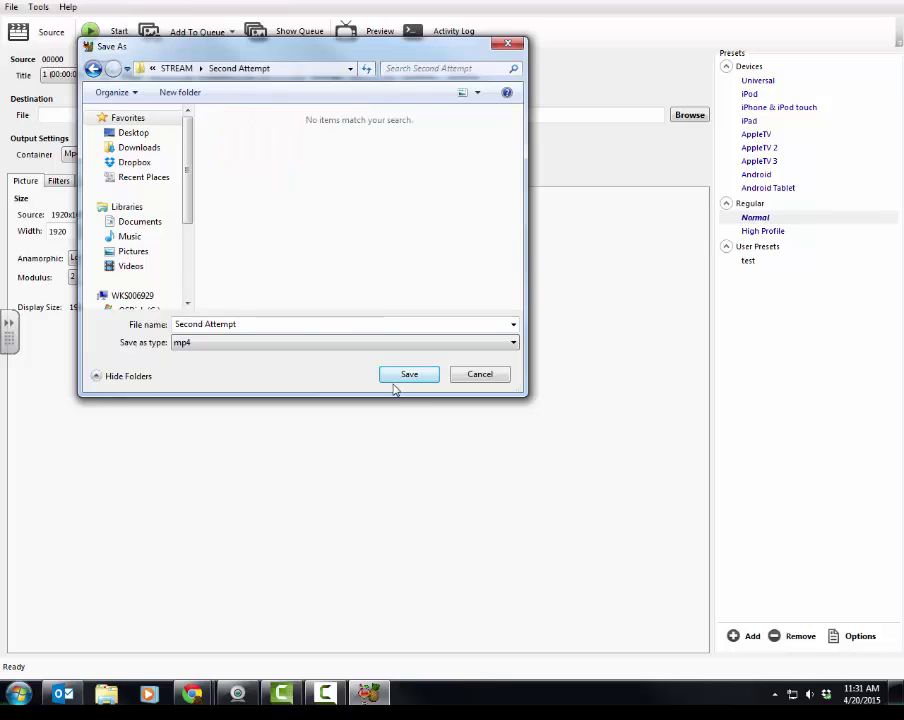
left_click(412, 375)
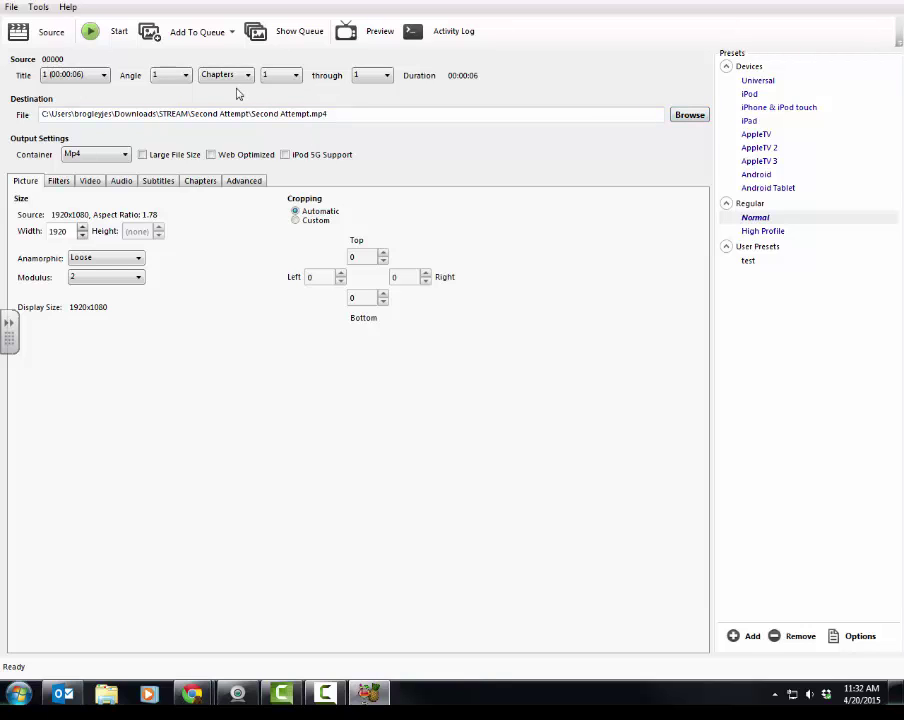
Examine the list of scanned titles and compare it with the video files in the STREAM folder under Downloads
left_click(82, 77)
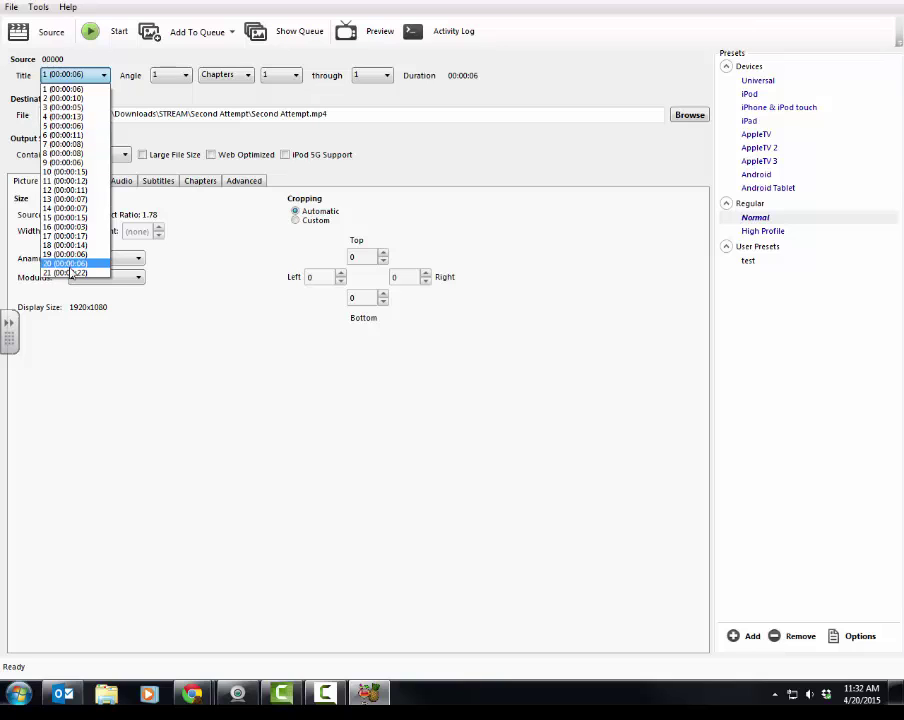
left_click(104, 692)
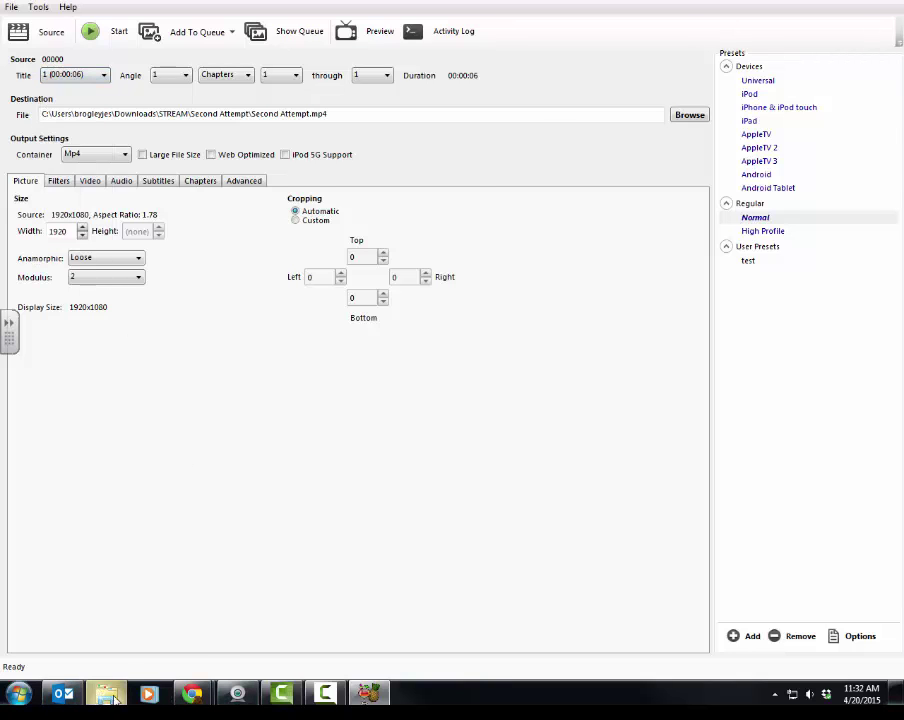
left_click(215, 155)
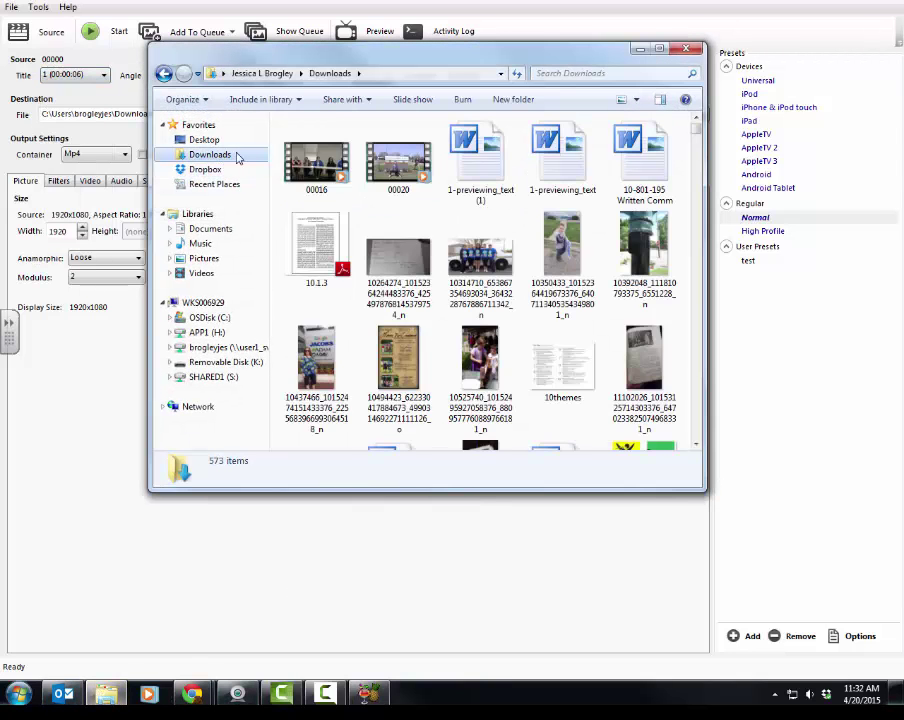
left_click(322, 155)
double_click(322, 155)
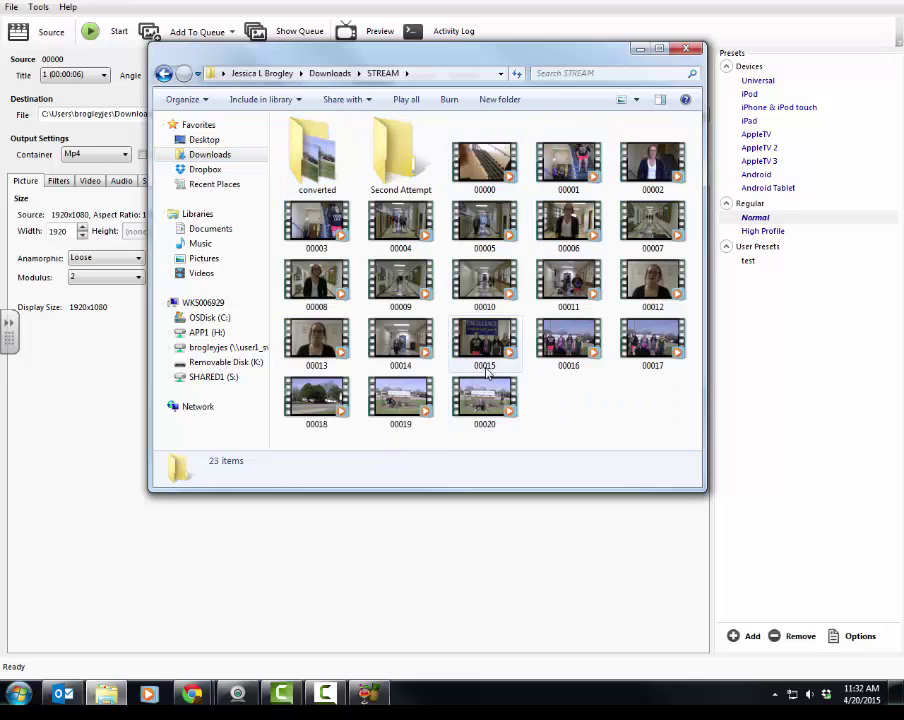
left_click(688, 49)
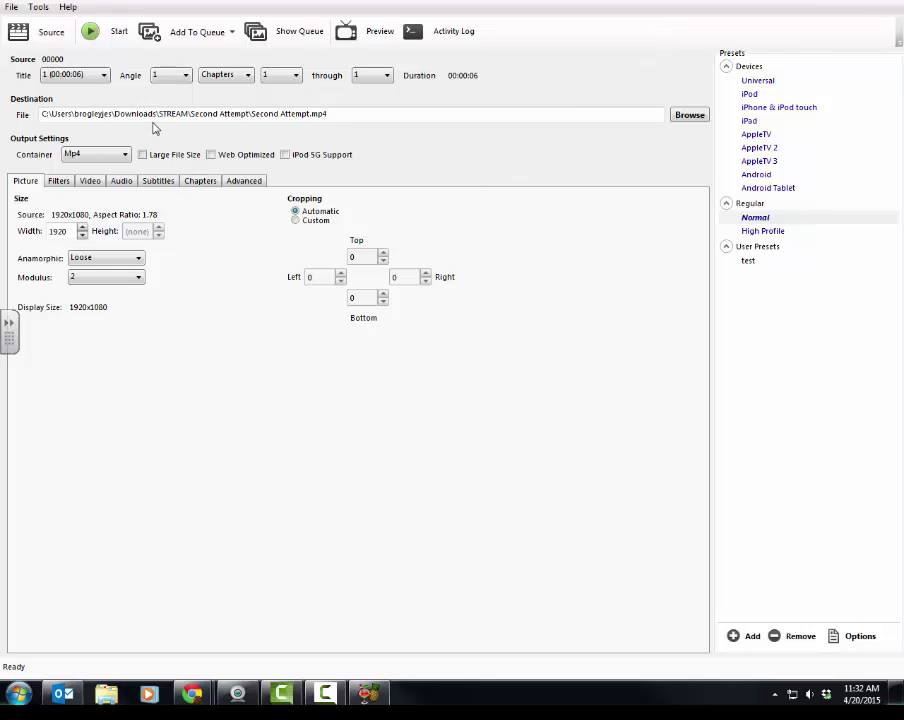
Switch the video quality to average bitrate and set it to 2000 kbps
left_click(92, 181)
left_click(28, 180)
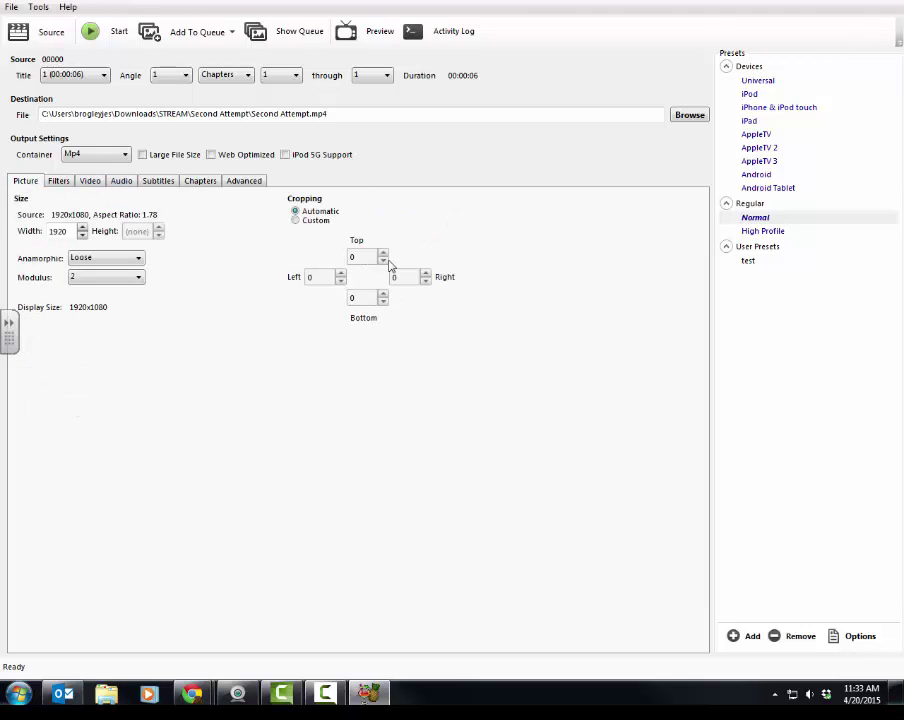
left_click(88, 182)
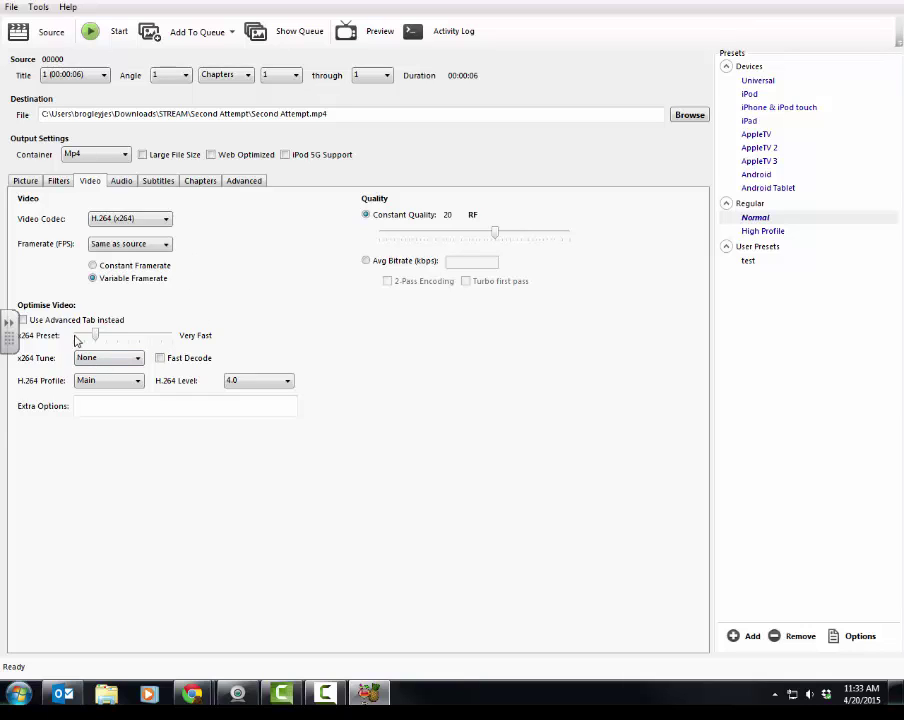
left_click(368, 261)
left_click(457, 263)
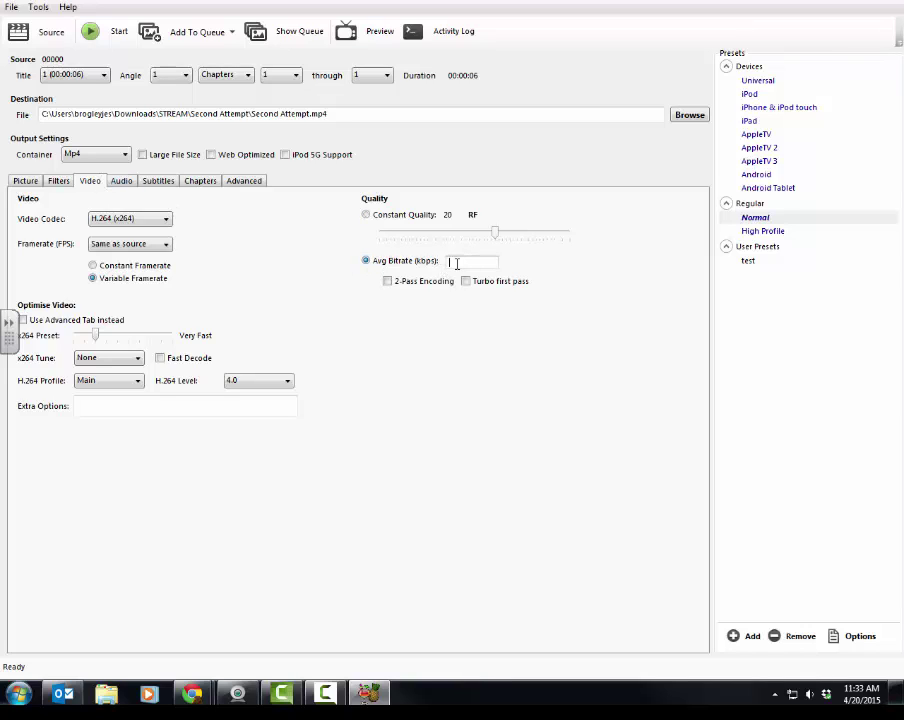
type("2000")
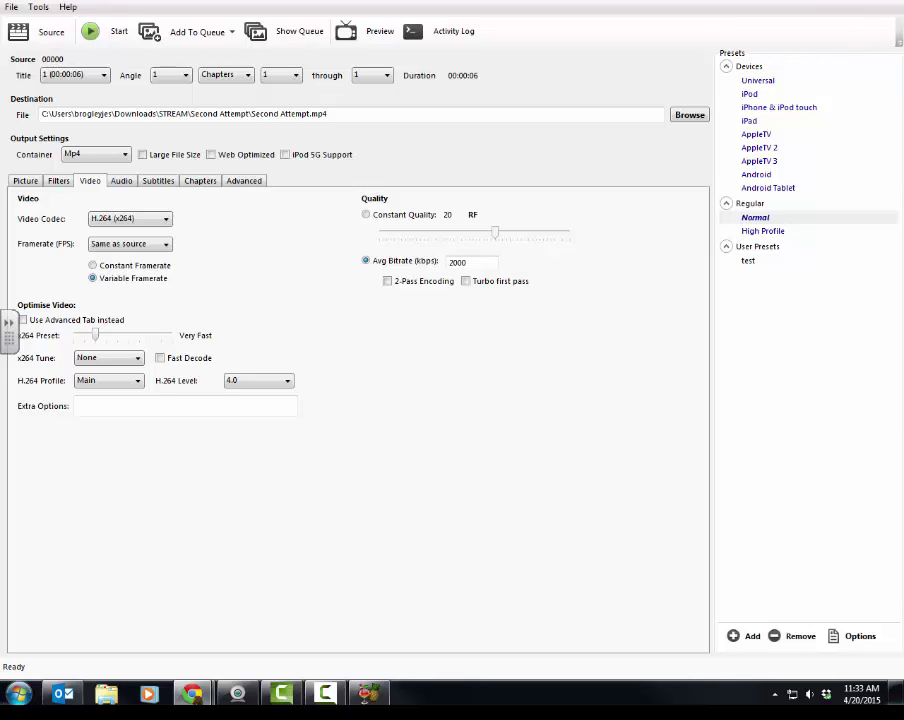
Choose title 1 and start encoding it to the destination file
left_click(79, 79)
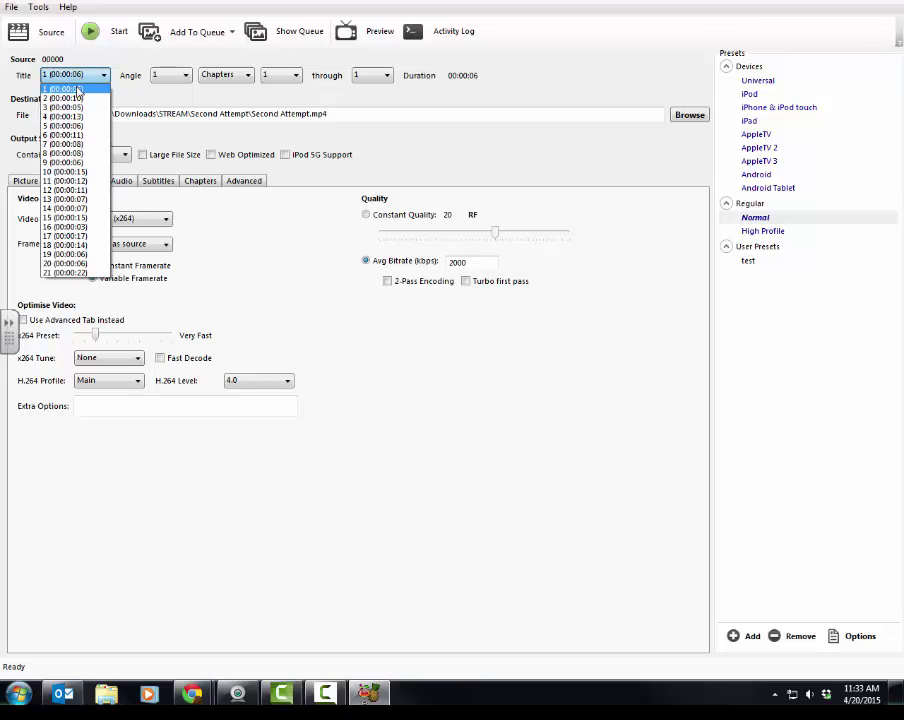
left_click(79, 90)
left_click(91, 33)
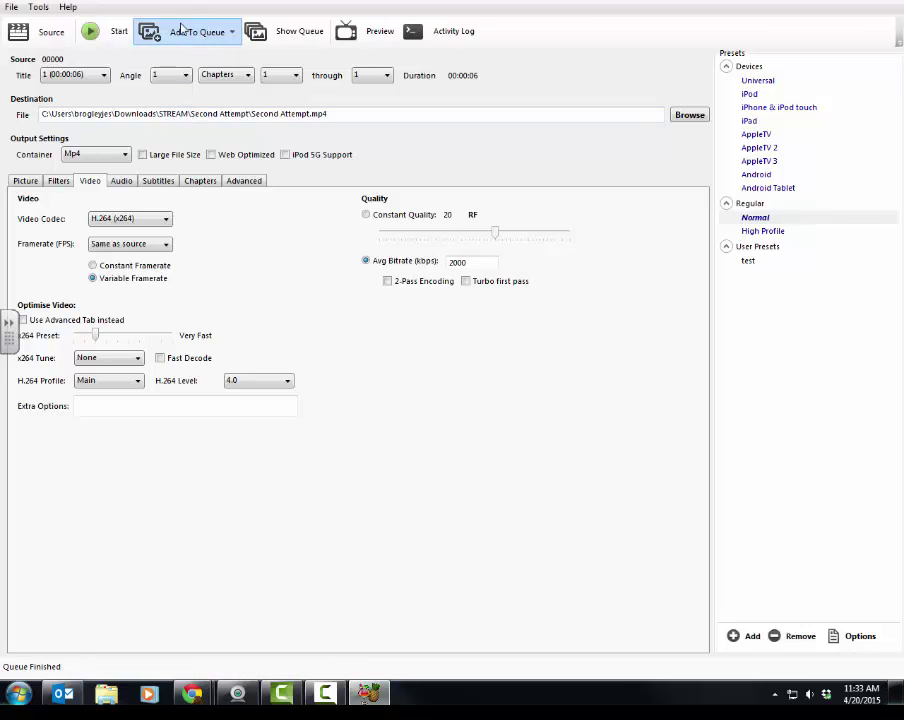
Add title 18 and title 21 to the encoding queue
left_click(80, 75)
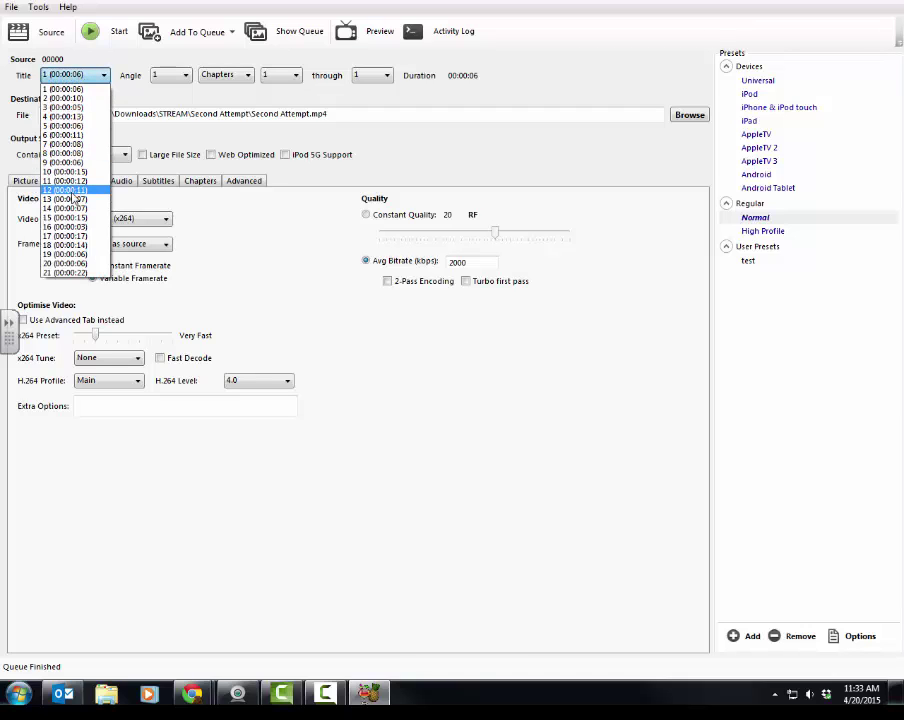
left_click(89, 244)
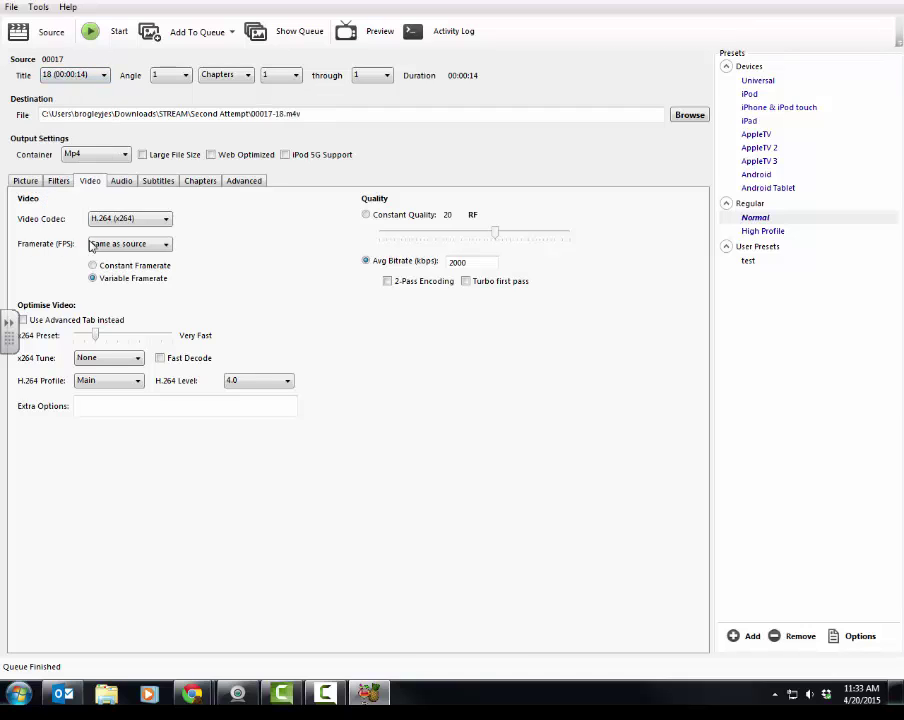
left_click(210, 34)
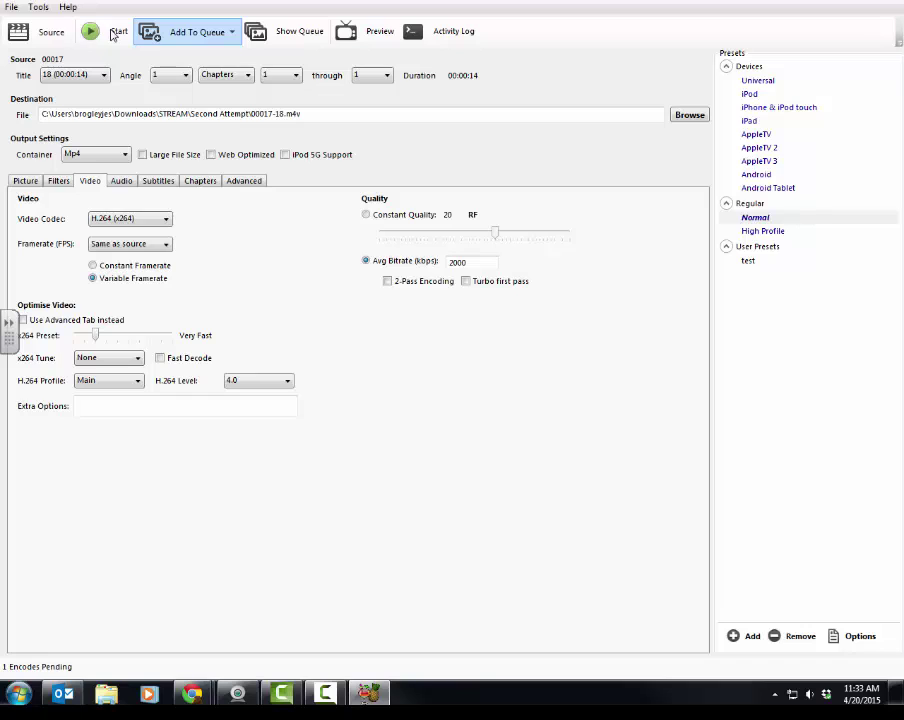
left_click(72, 74)
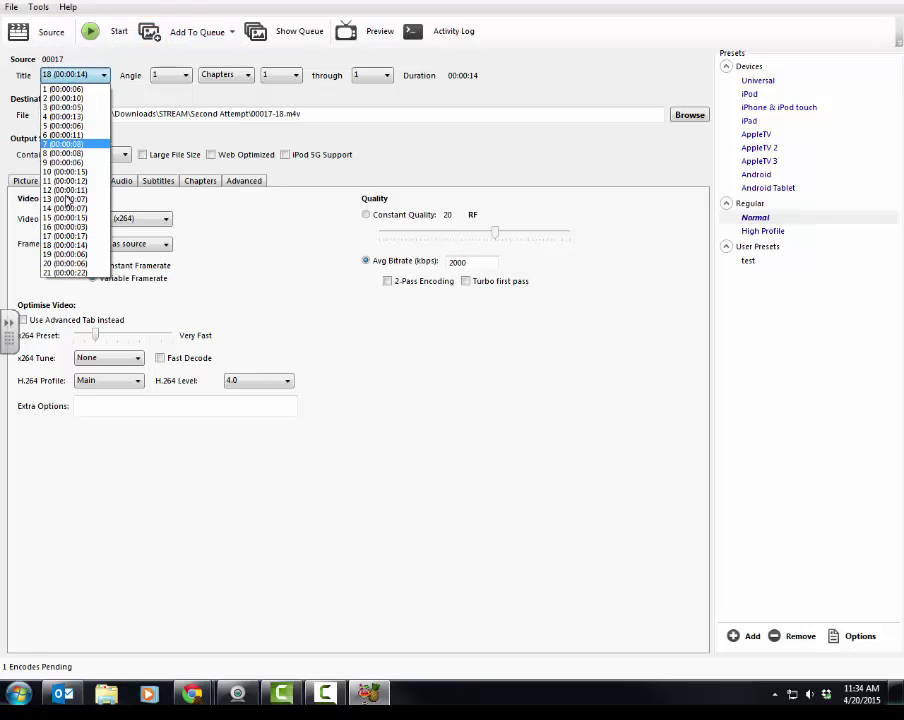
left_click(82, 273)
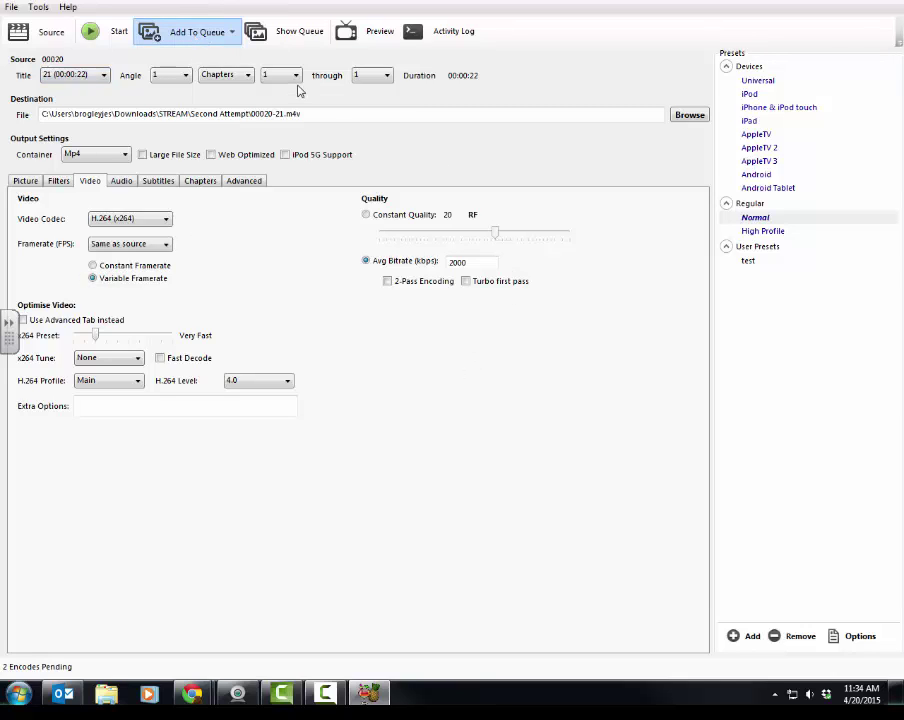
Review the encoding queue and start encoding its pending jobs for title 18 and title 21
left_click(295, 35)
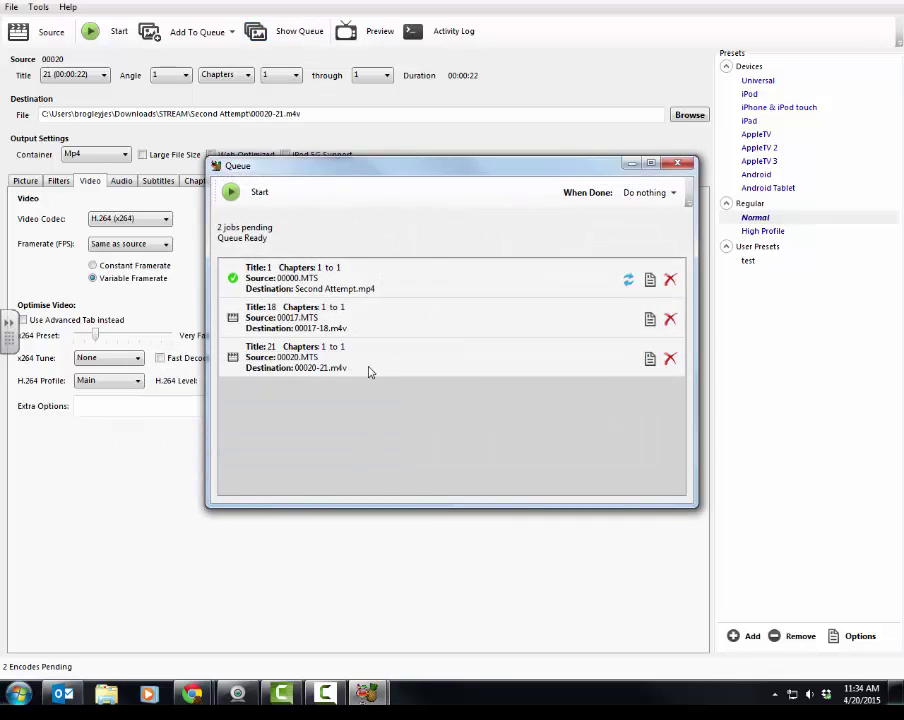
left_click(247, 196)
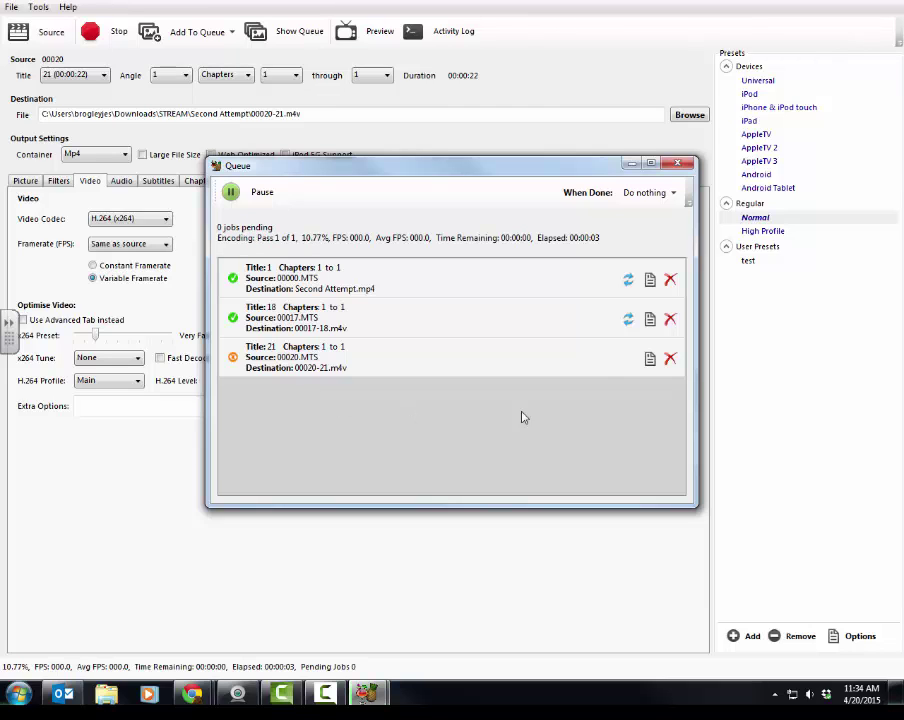
left_click(679, 165)
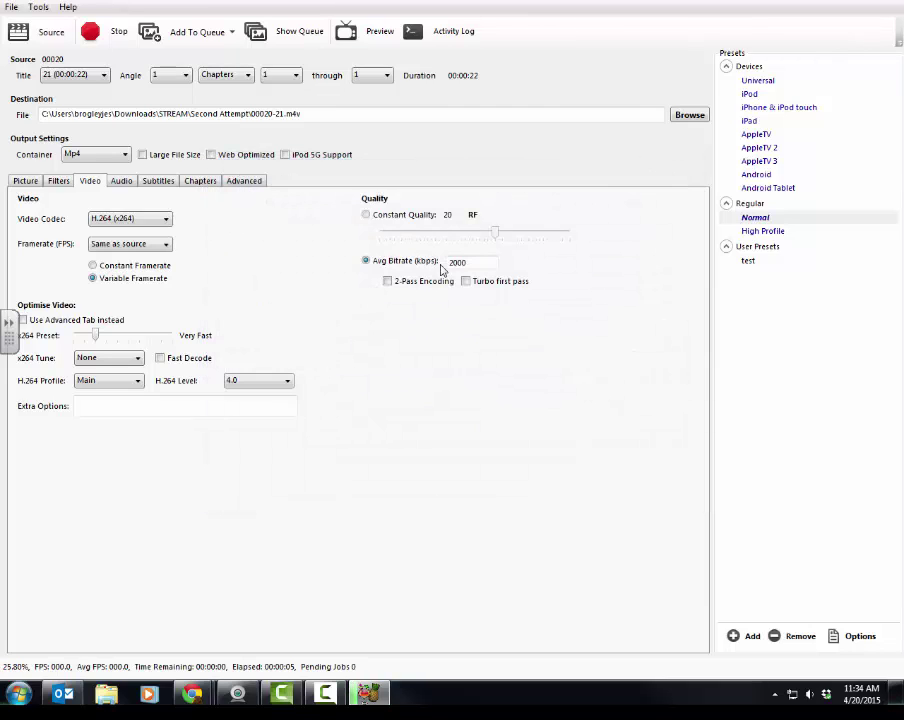
Check the converted clips in the Second Attempt folder inside STREAM under Downloads using Windows Explorer
left_click(113, 697)
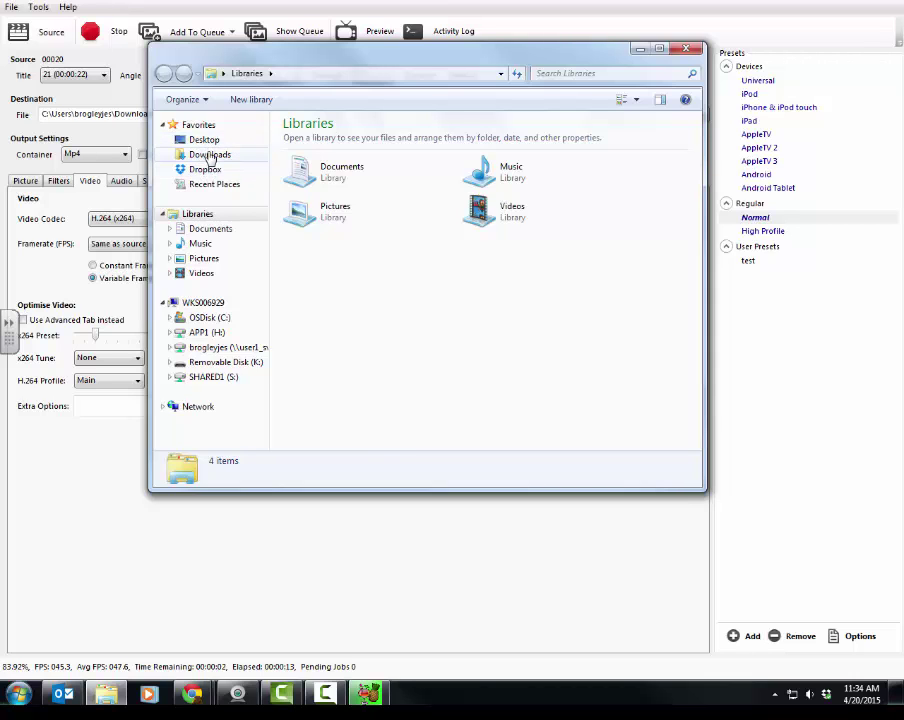
left_click(209, 154)
double_click(320, 155)
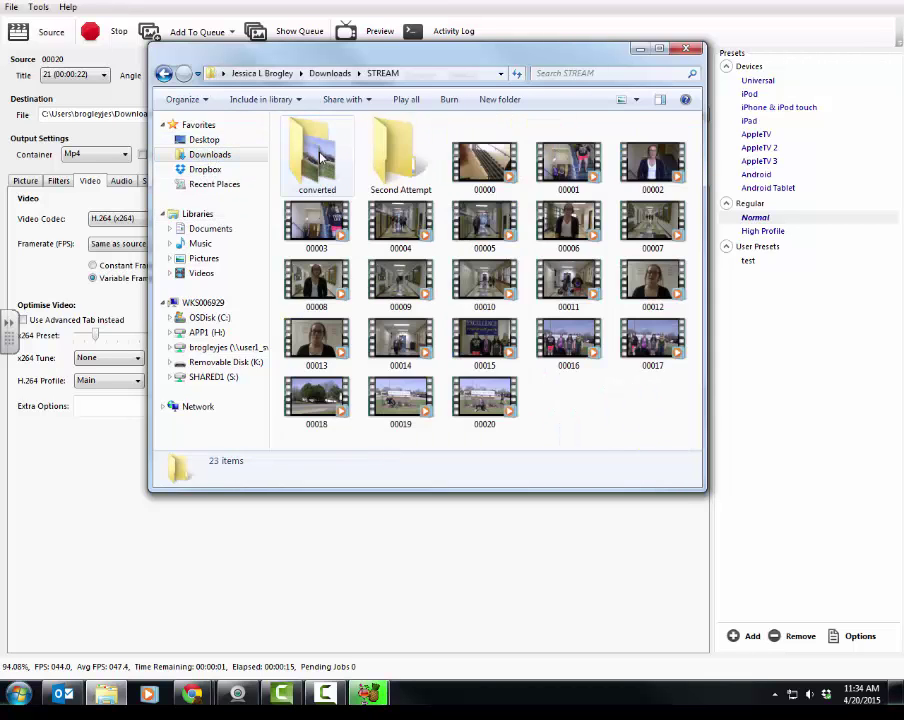
double_click(393, 155)
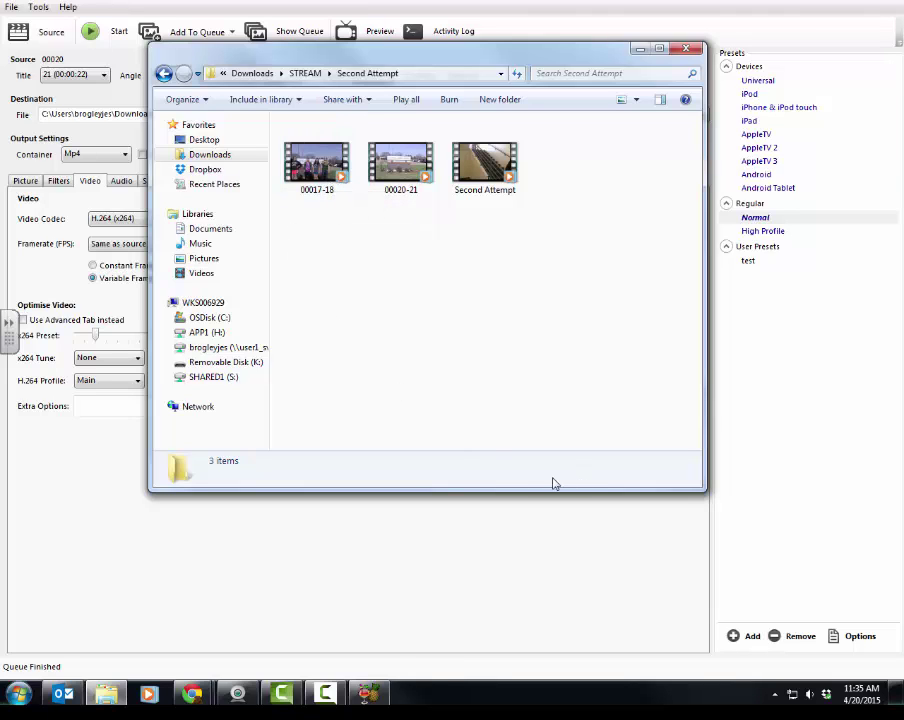
left_click(698, 47)
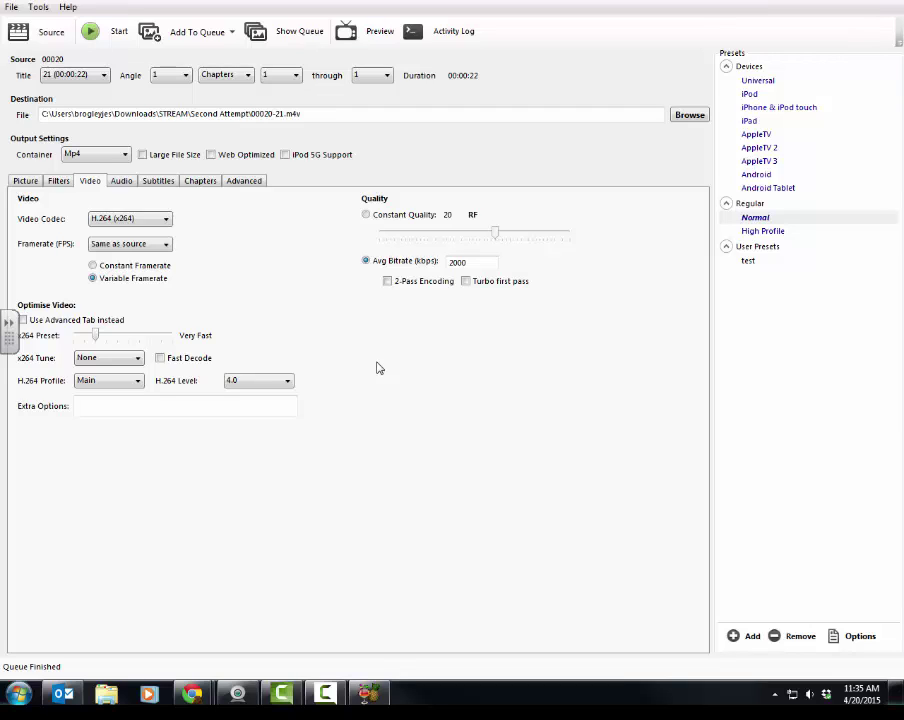
left_click(238, 78)
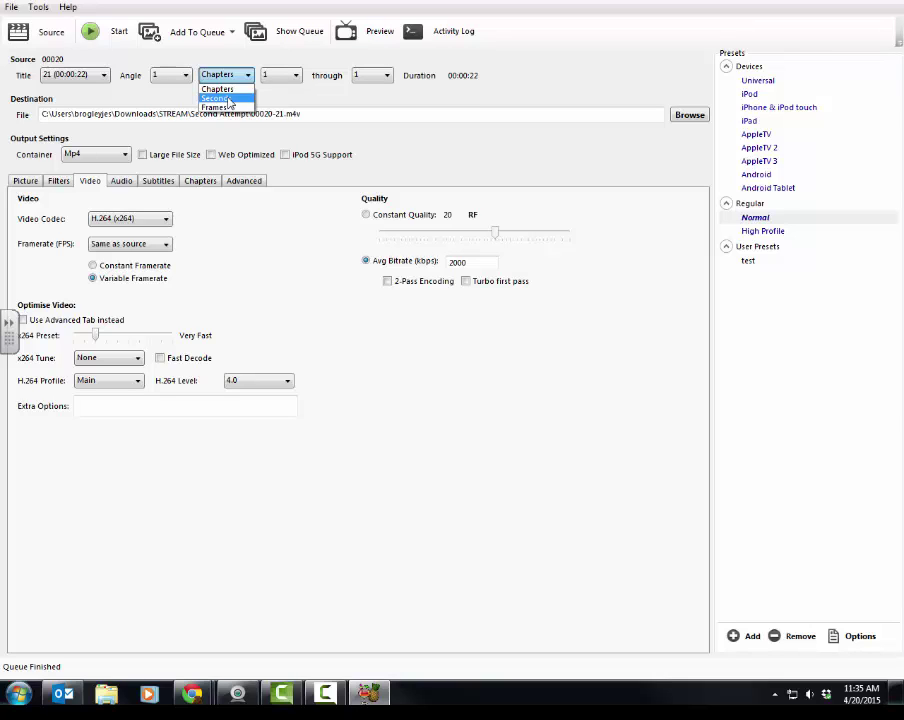
left_click(312, 100)
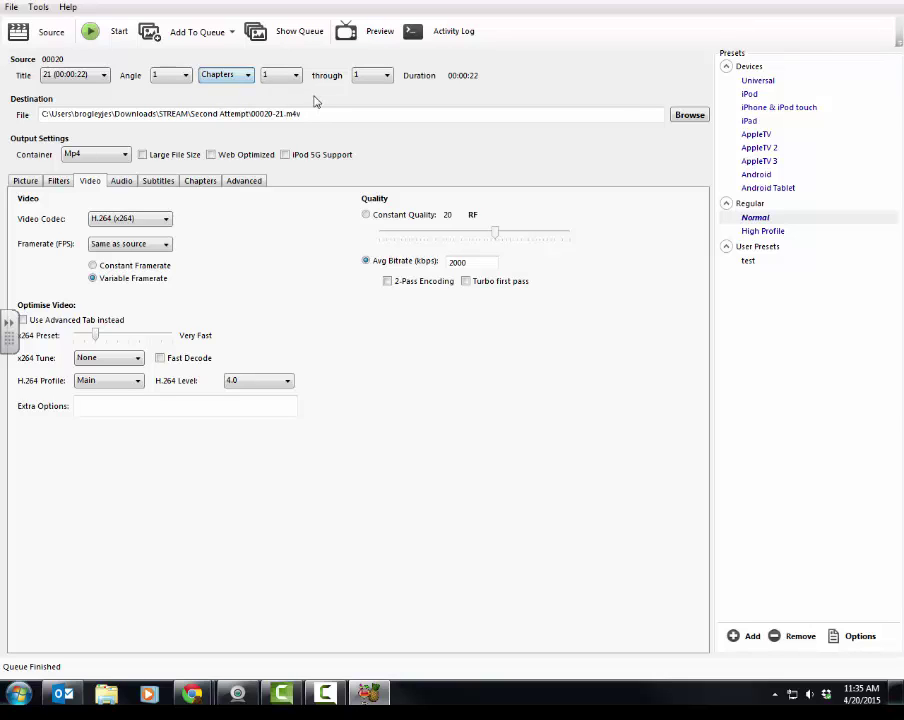